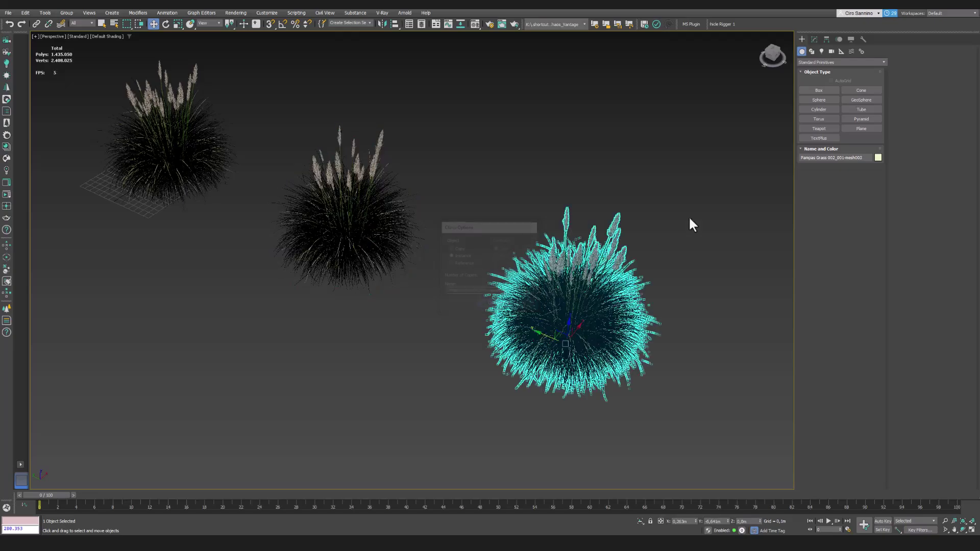
- Confirm cloning the pampas grass bush with the Copy option in Clone Options
left_click(813, 39)
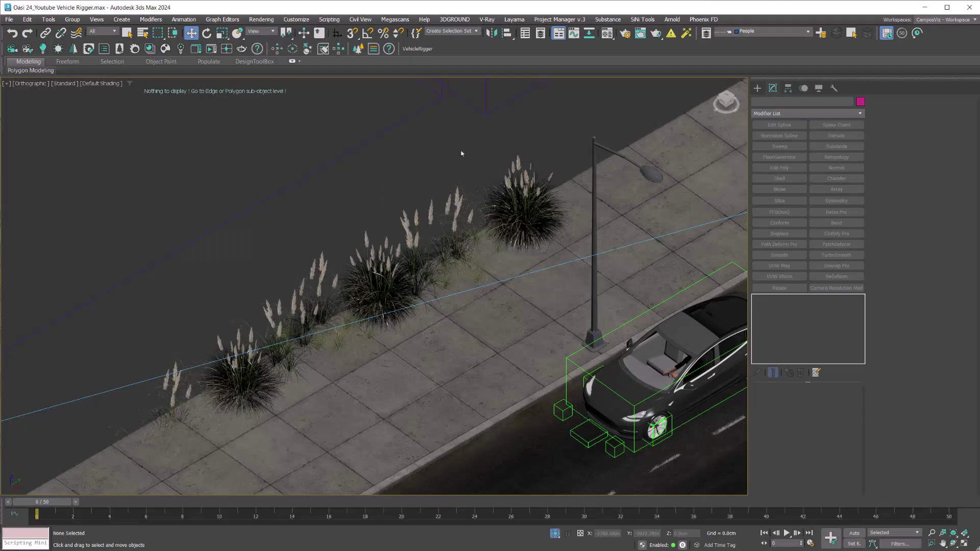
- Run the Make it Instance script through Scripting > Open Script
left_click(329, 21)
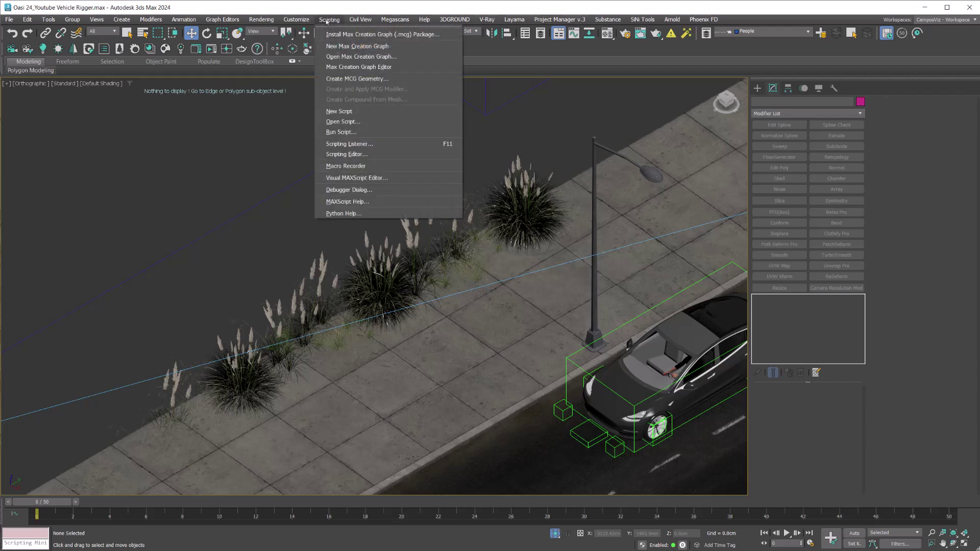
left_click(343, 122)
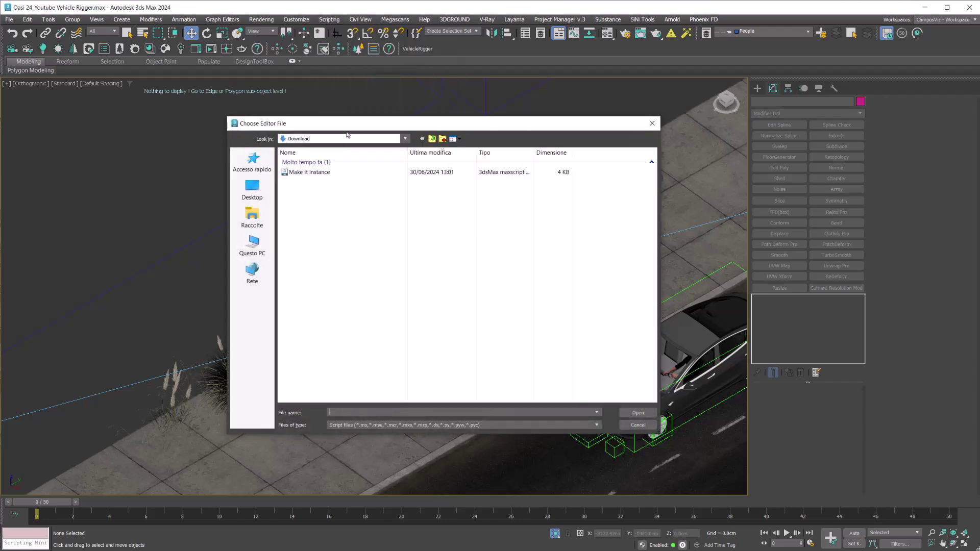
double_click(306, 172)
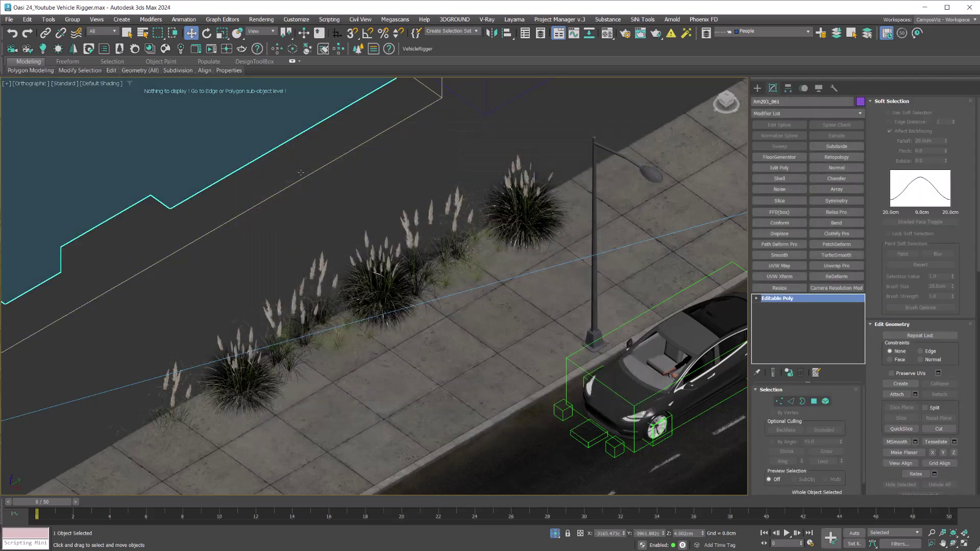
key("Delete")
- Add a Make iT Instance button to the main toolbar via Customize User Interface
left_click(296, 19)
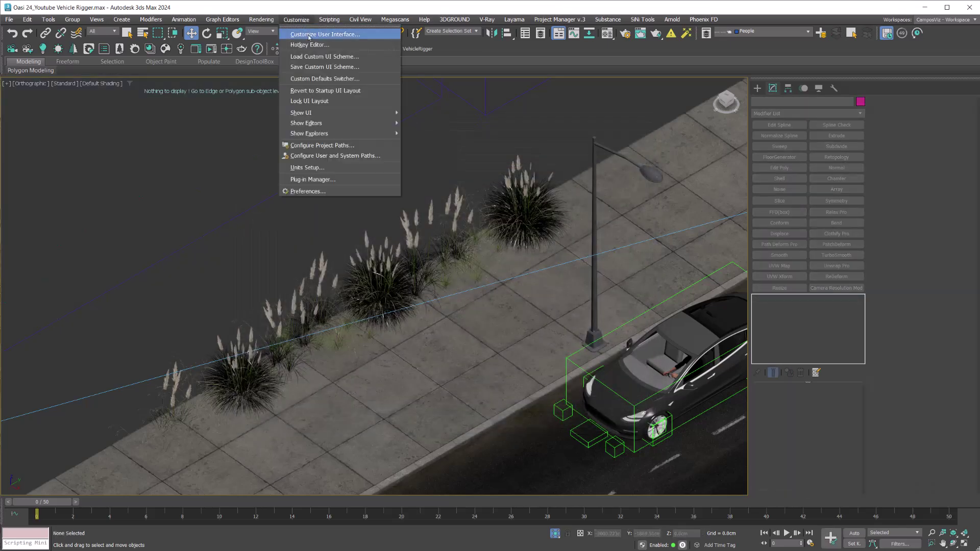
left_click(309, 34)
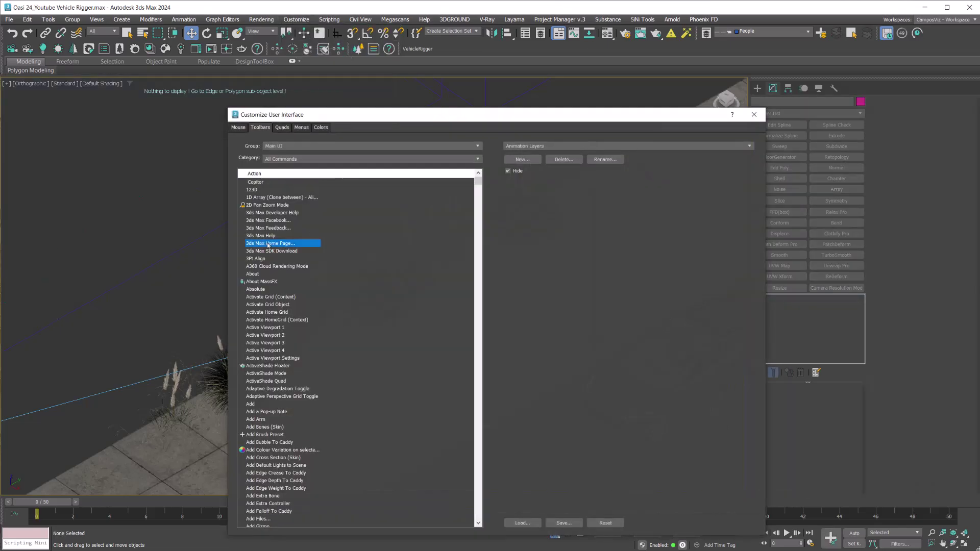
type("make")
left_click(270, 228)
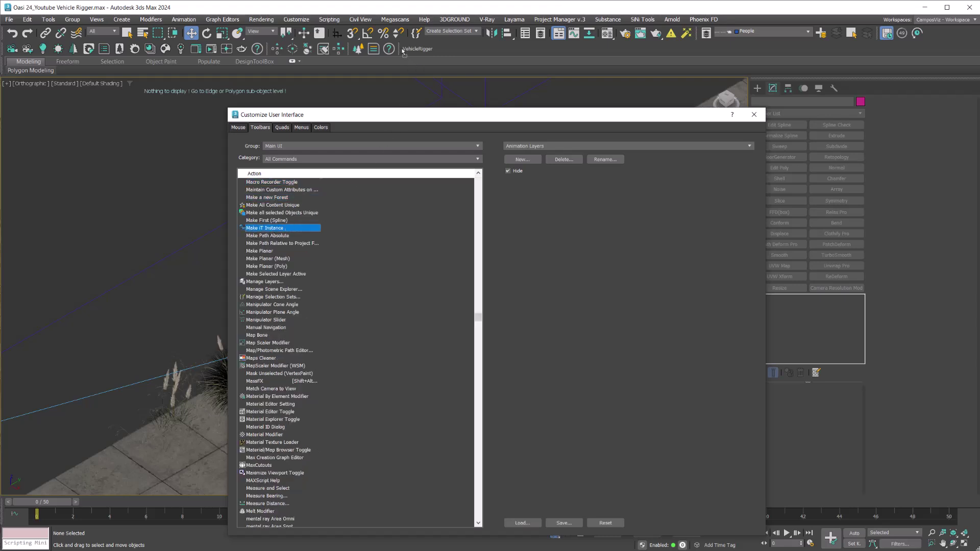
left_click_drag(402, 51, 404, 50)
left_click(758, 118)
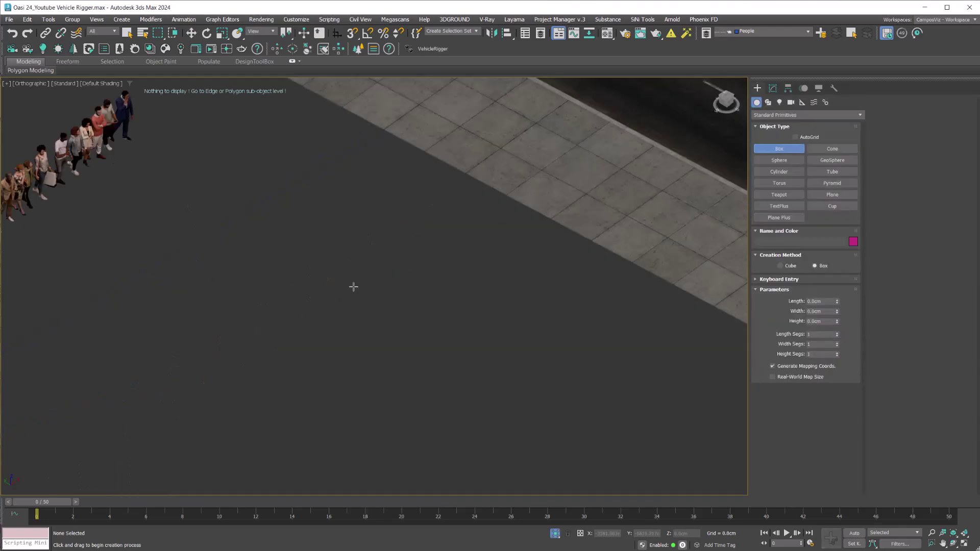
- Create a cube and clone it into a row with five copies
mouse_move(352, 285)
left_mouse_down()
mouse_move(382, 282)
mouse_move(440, 306)
left_mouse_up()
left_click(386, 281)
left_click(387, 258)
key("w")
scroll(375, 275, "up", 3)
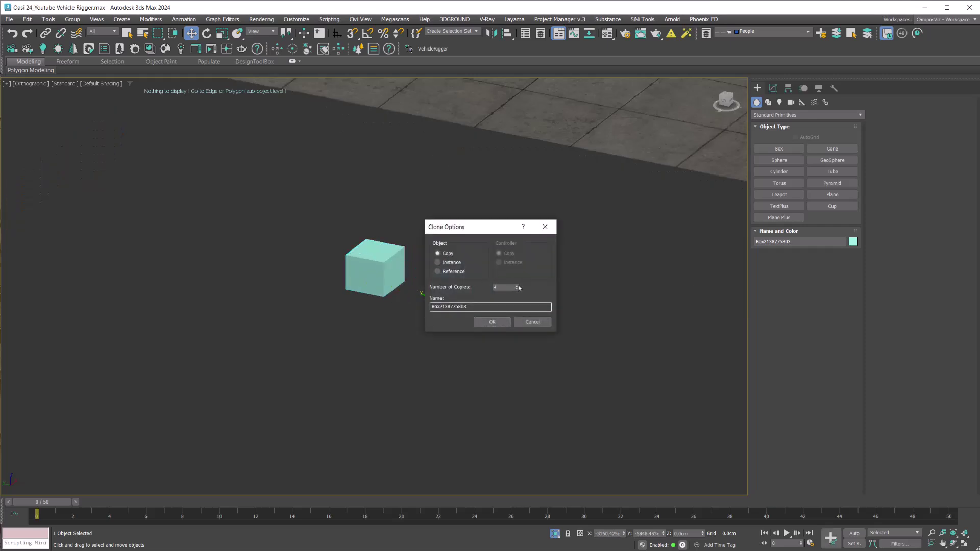
left_click(493, 322)
middle_click_drag(464, 350, 338, 344)
scroll(340, 347, "down", 3)
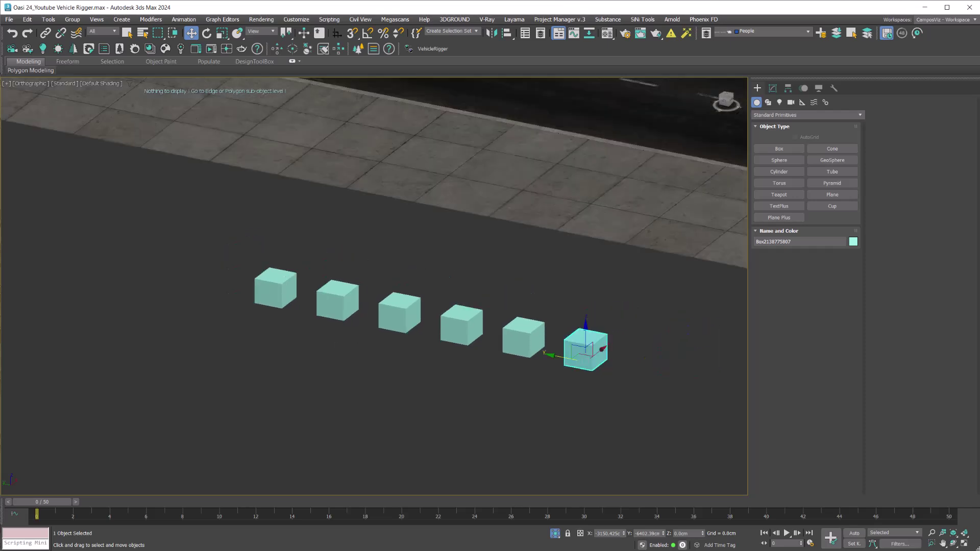
- Create a sphere left of the cube row and window-select all six cubes
left_click(779, 160)
left_click_drag(171, 278, 200, 280)
key("w")
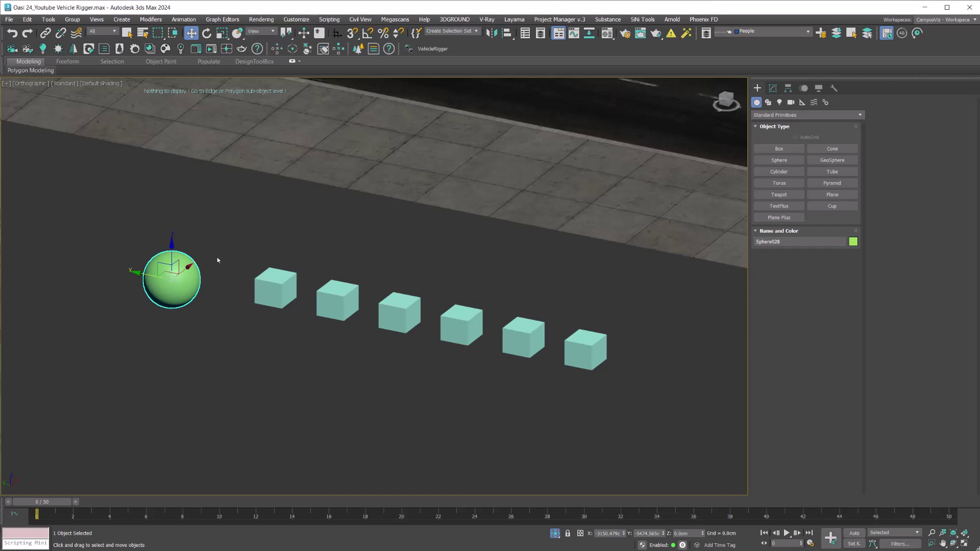
middle_click_drag(217, 261, 693, 445, "alt")
left_click_drag(235, 242, 675, 389)
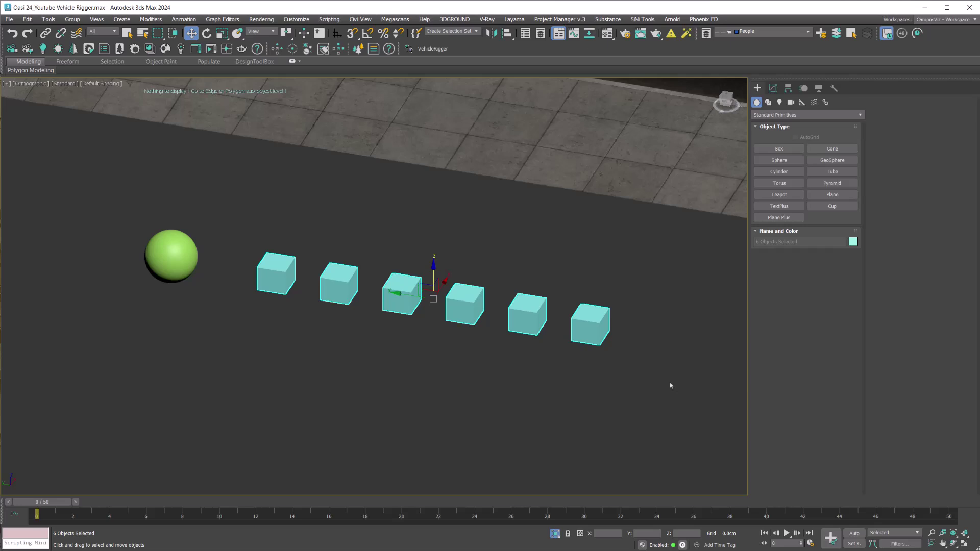
- Use Make iT Instance with Sphere028 as source to replace the six selected cubes
left_click(408, 49)
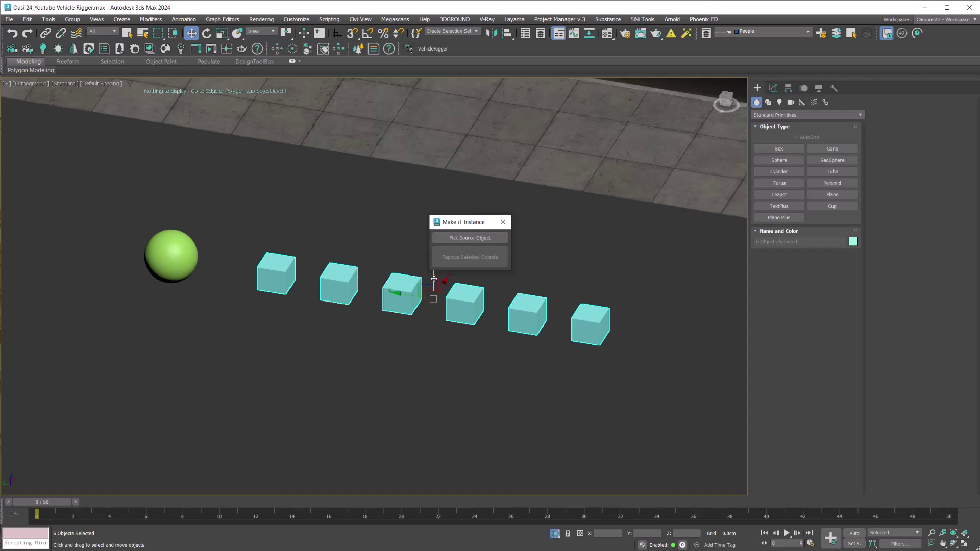
left_click(456, 239)
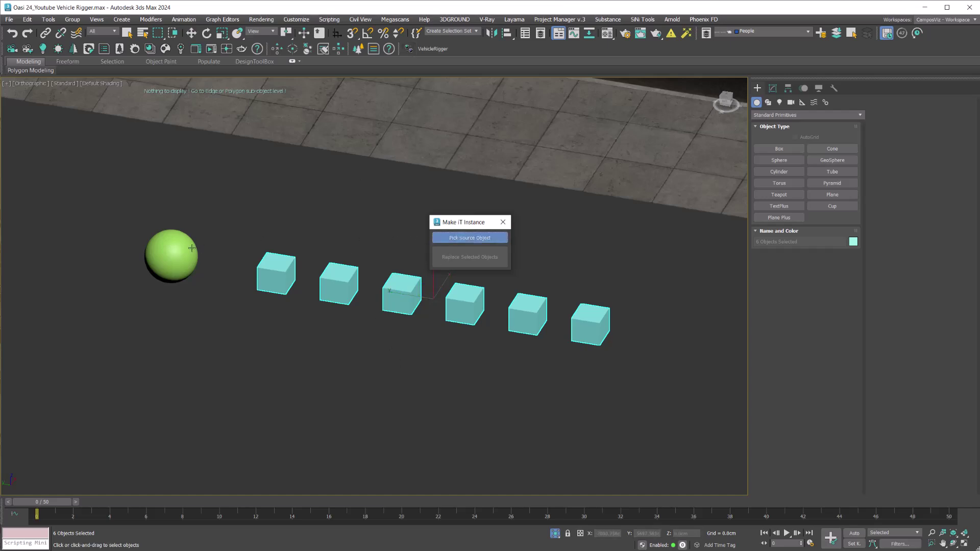
left_click(177, 255)
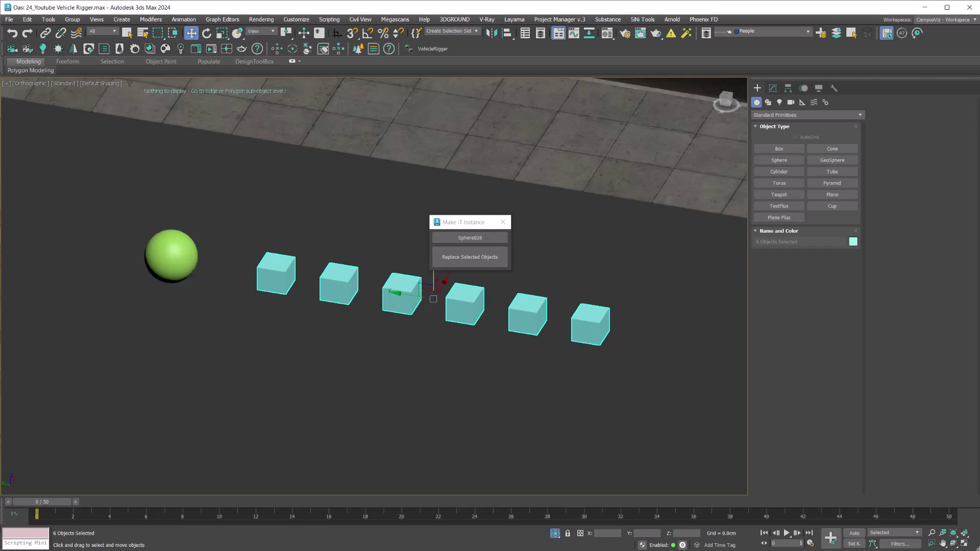
left_click(469, 257)
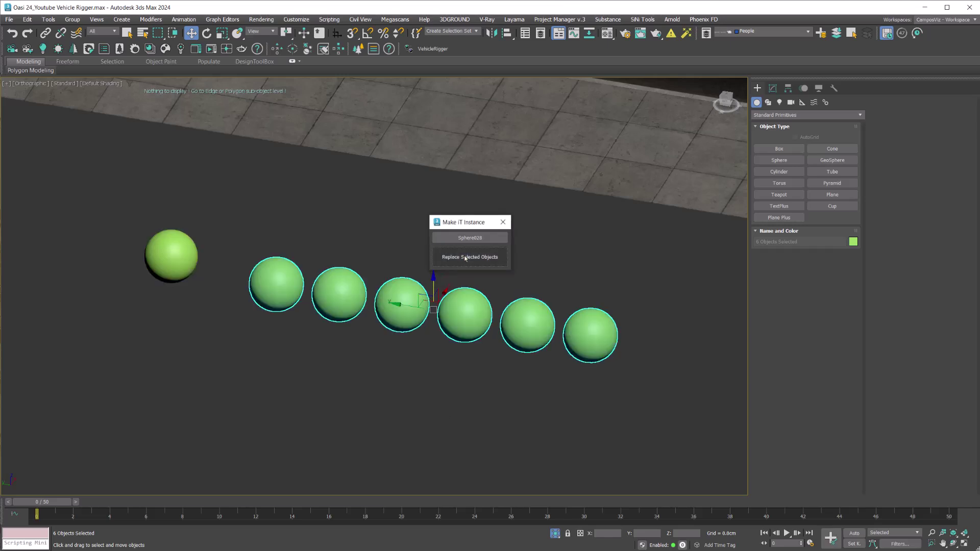
middle_click_drag(372, 298, 369, 290, "alt")
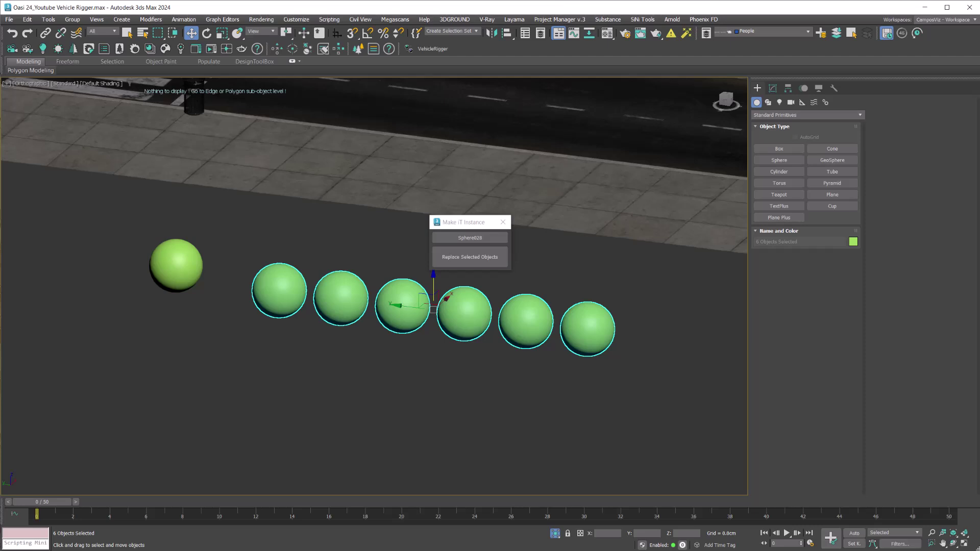
- Undo the replacement and move the sphere's pivot to its Z Minimum with Pivot Placer
key("ctrl+z")
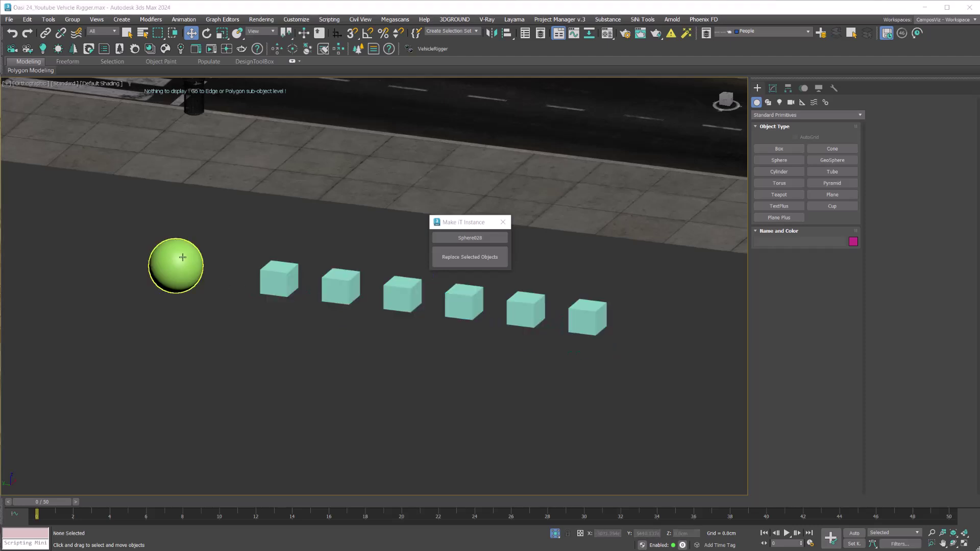
left_click(182, 260)
left_click(306, 51)
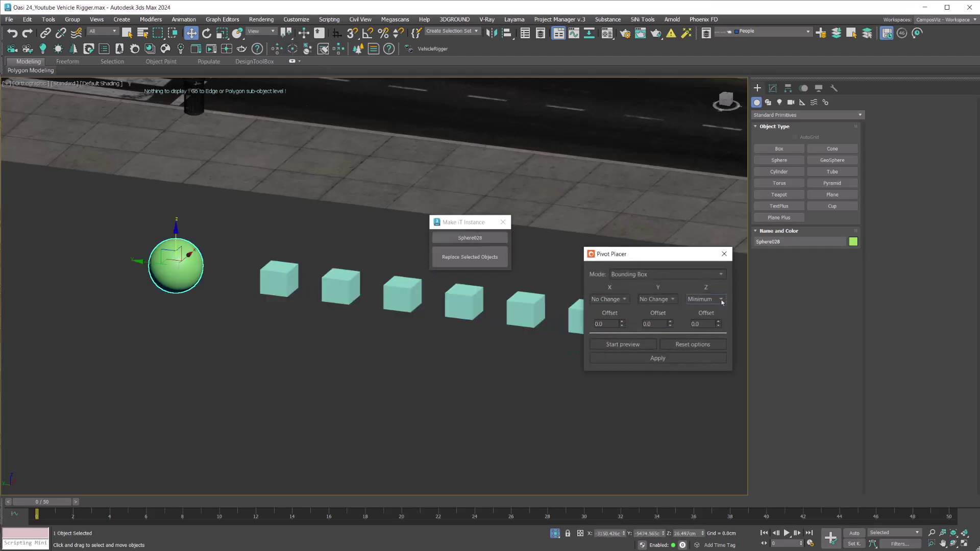
left_click(706, 300)
left_click(707, 312)
left_click(683, 358)
left_click(723, 254)
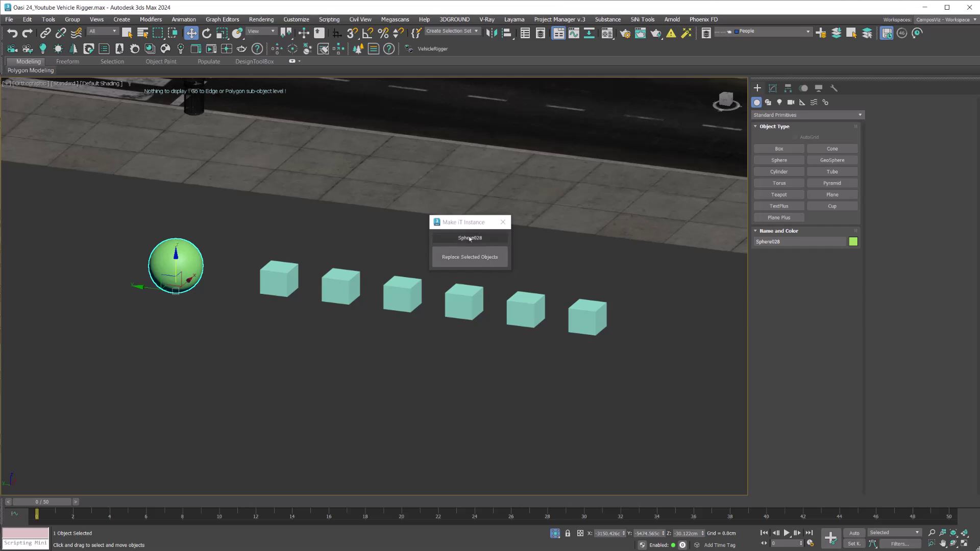
- Replace the first cube with an instance of the sphere
left_click(279, 273)
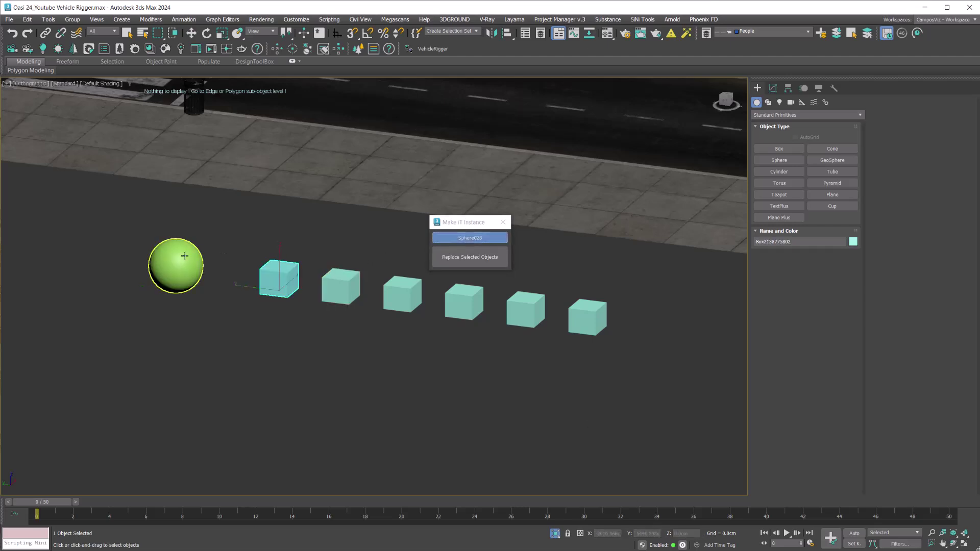
key("w")
left_click(469, 257)
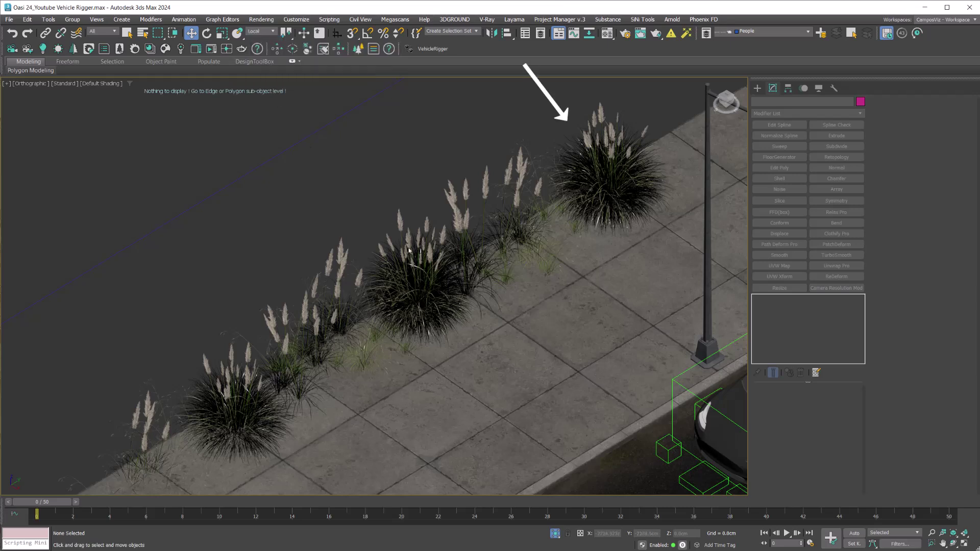
- Select the central grass clump and Ctrl-add the lower-left clump to the selection
left_click(416, 286)
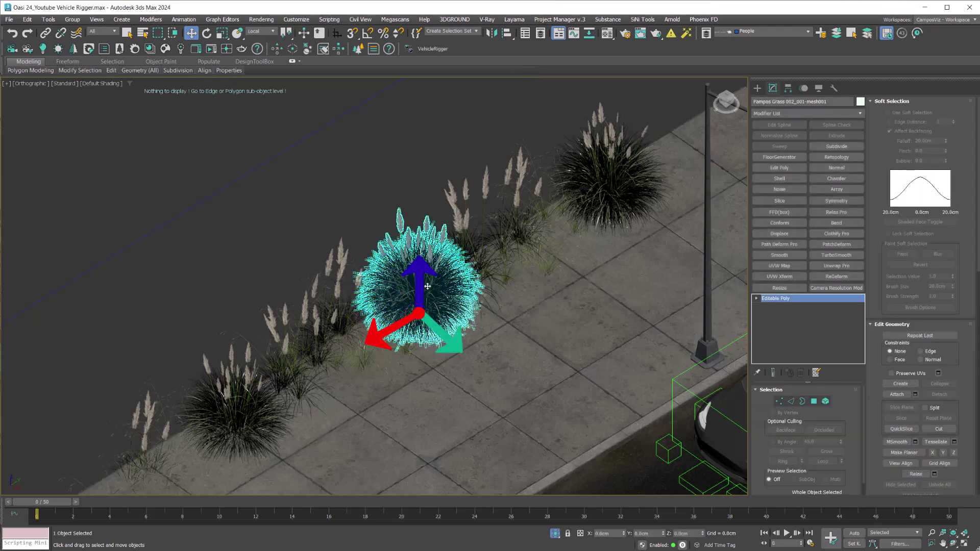
left_click(593, 159)
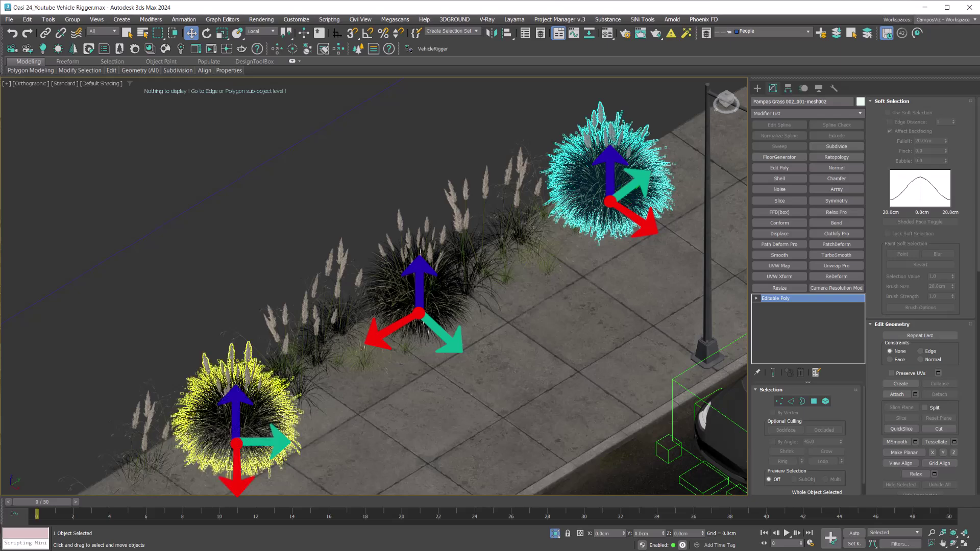
left_click(220, 410)
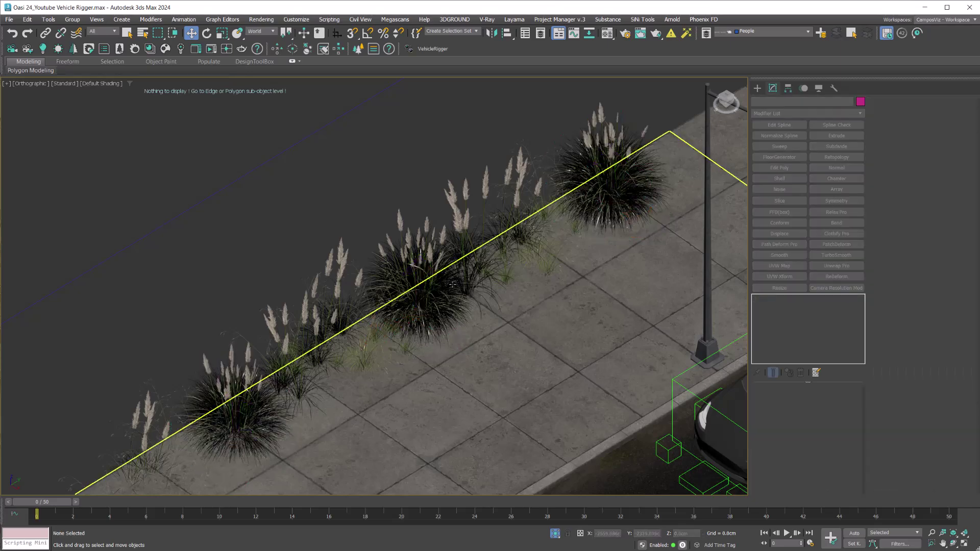
left_click(417, 301)
left_click(247, 428, "ctrl")
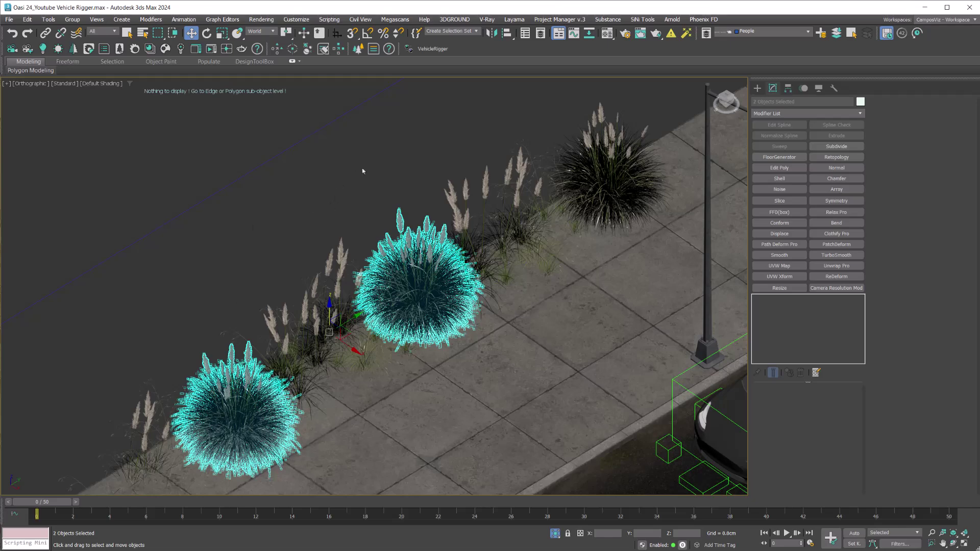
- Replace the two selected clumps with instances of Pampas Grass 002_001-mesh002, then deselect
left_click(407, 50)
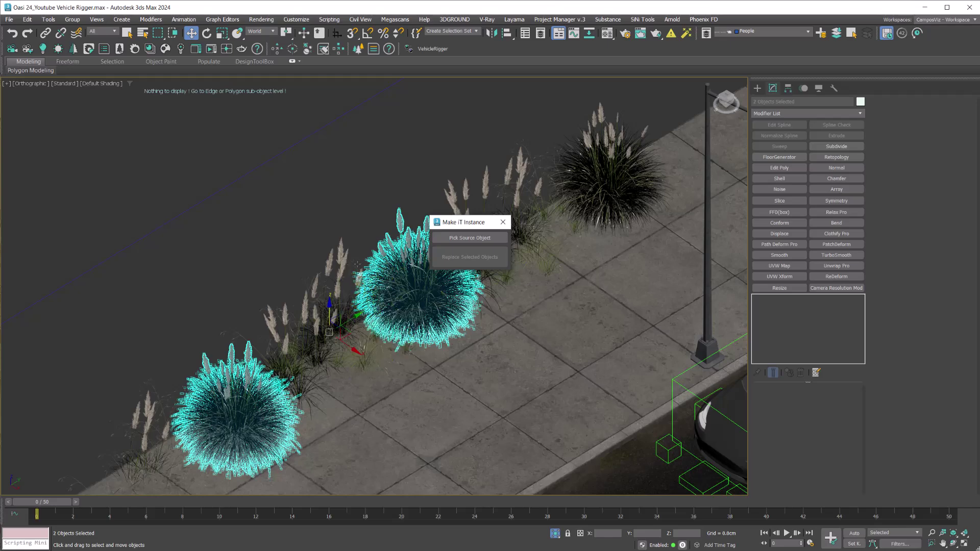
left_click(475, 238)
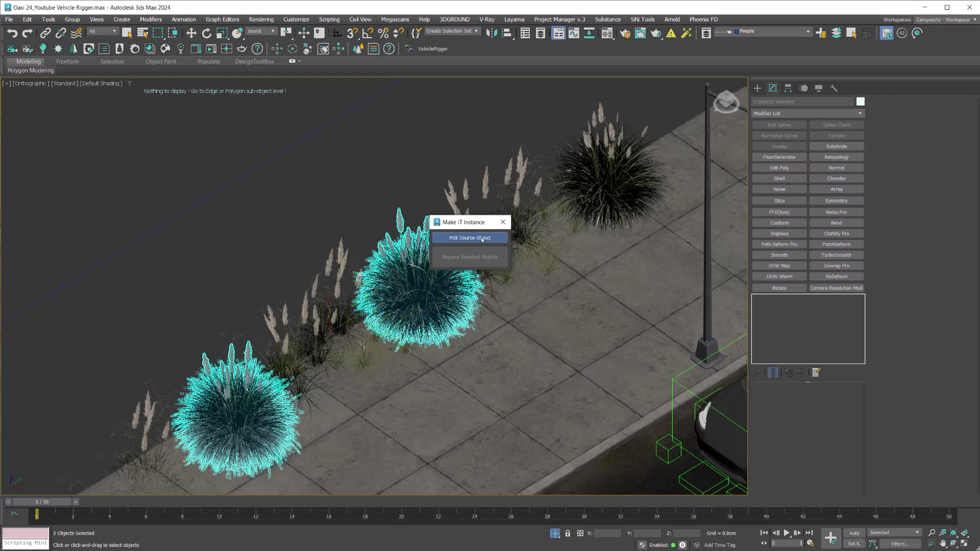
left_click(613, 178)
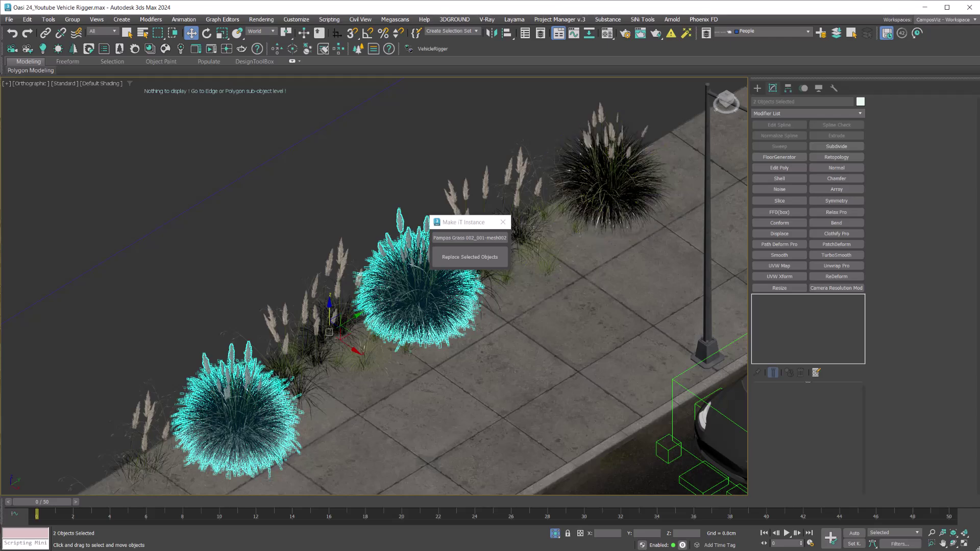
left_click(472, 261)
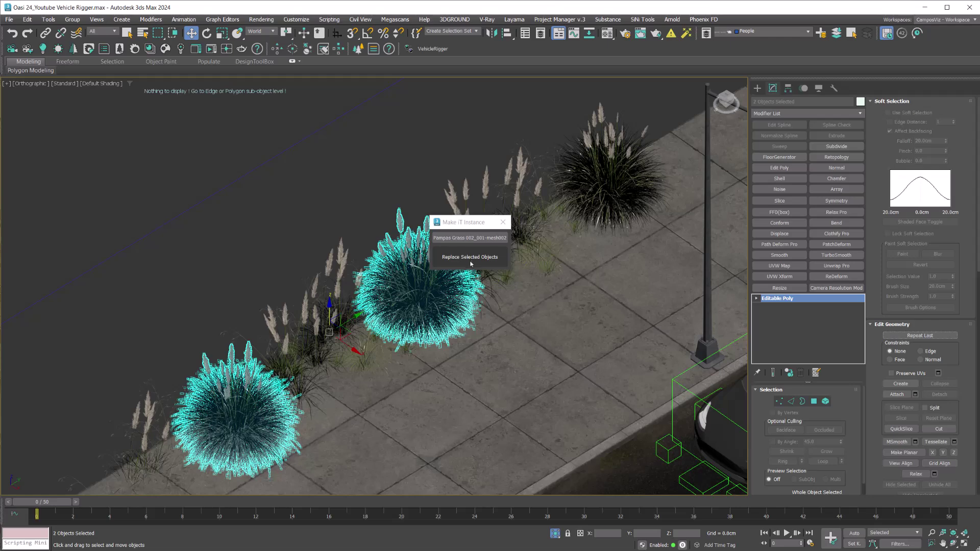
left_click(331, 236)
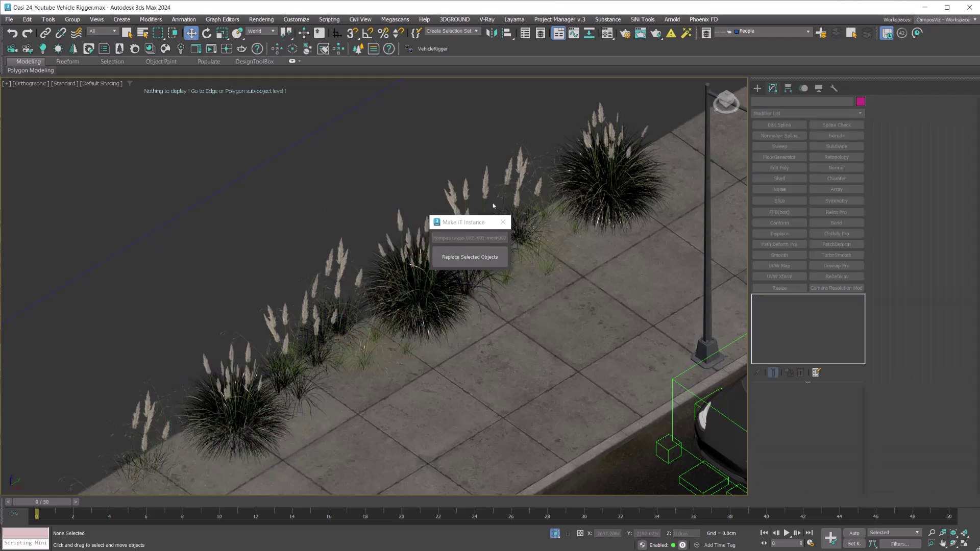
left_click_drag(459, 227, 256, 131)
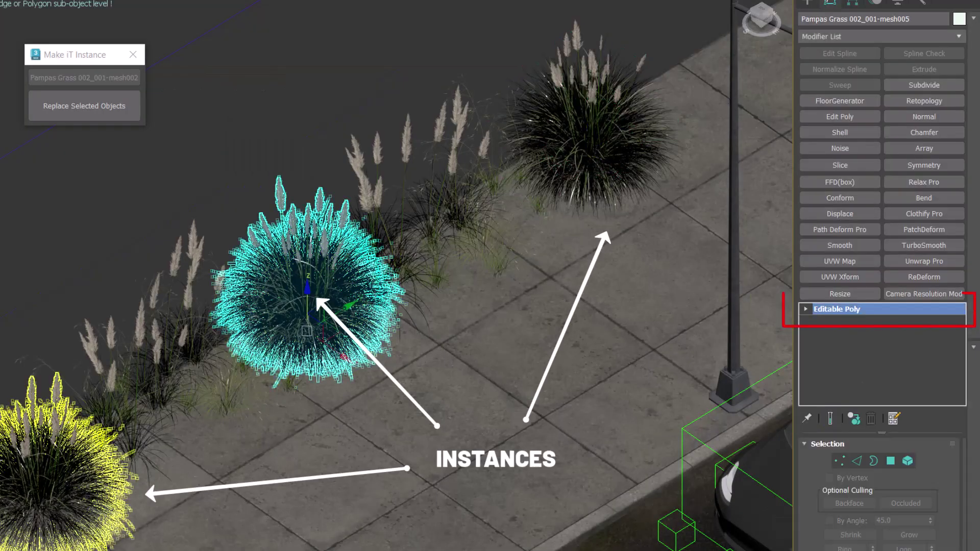
left_click(16, 432)
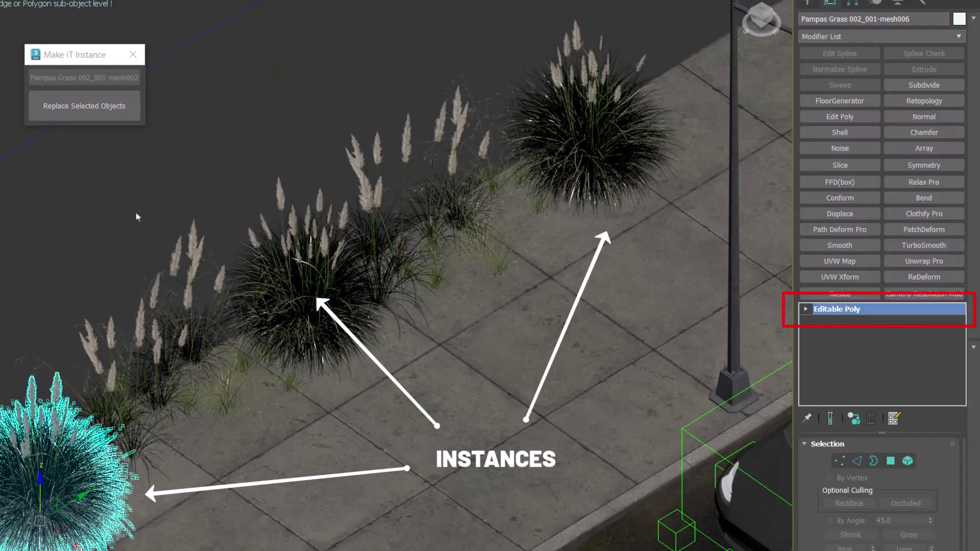